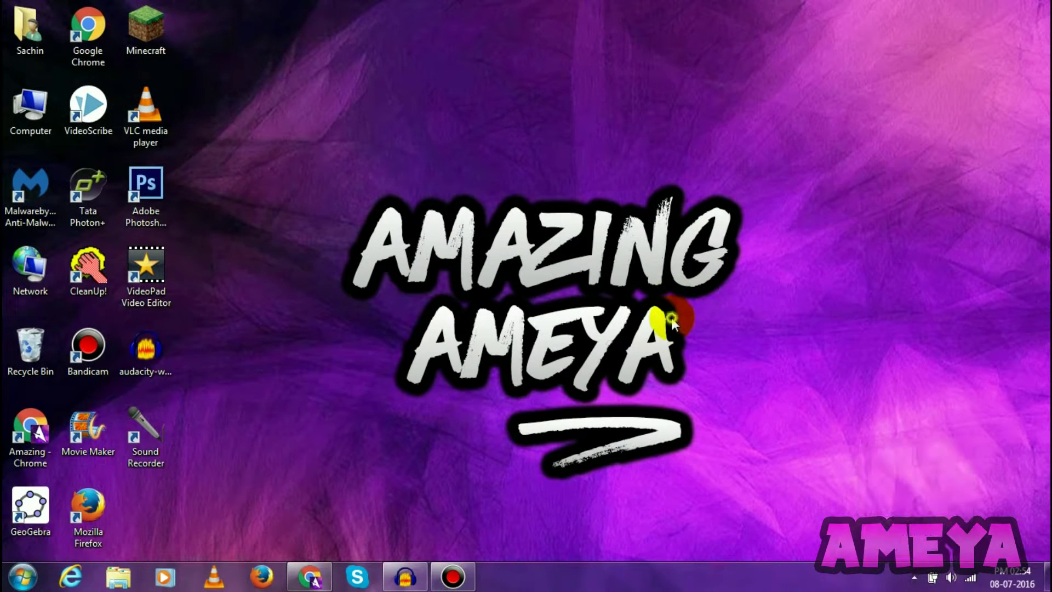
- Restore the Chrome window showing the ThemeBeta theme gallery from the taskbar
left_click(310, 577)
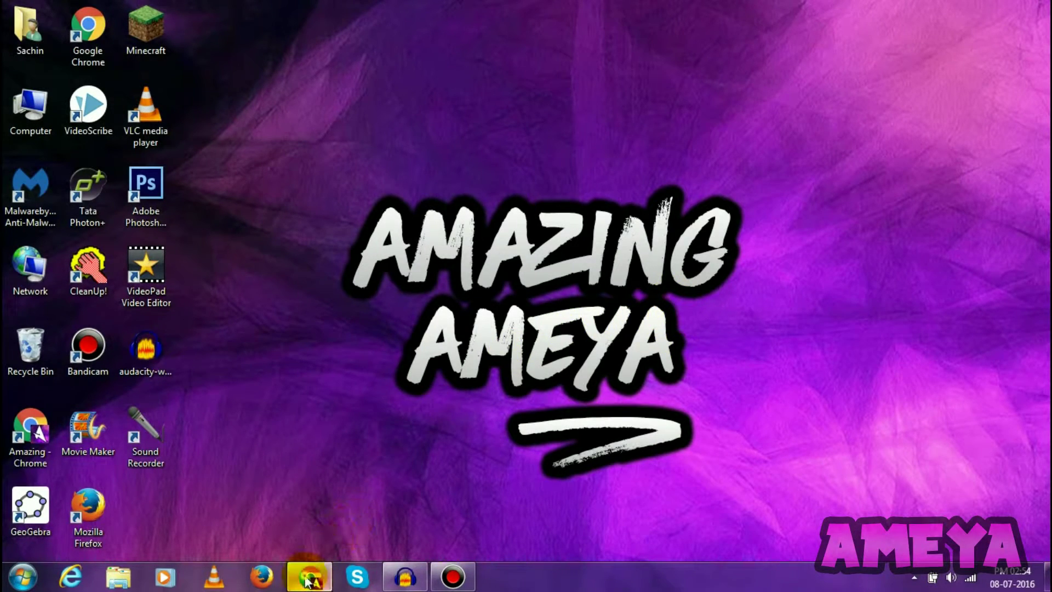
left_click(212, 33)
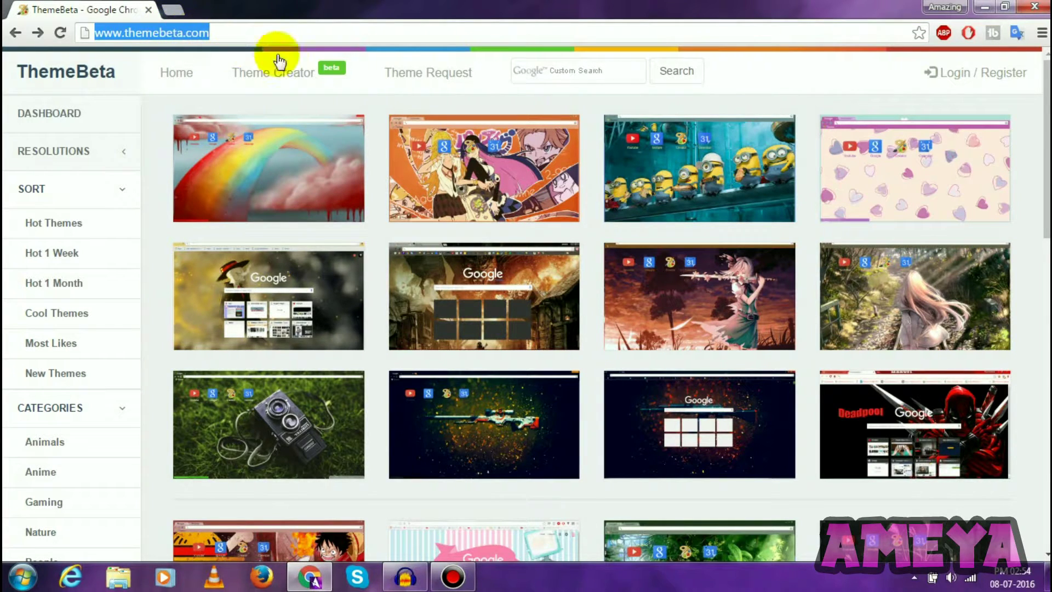
left_click(268, 31)
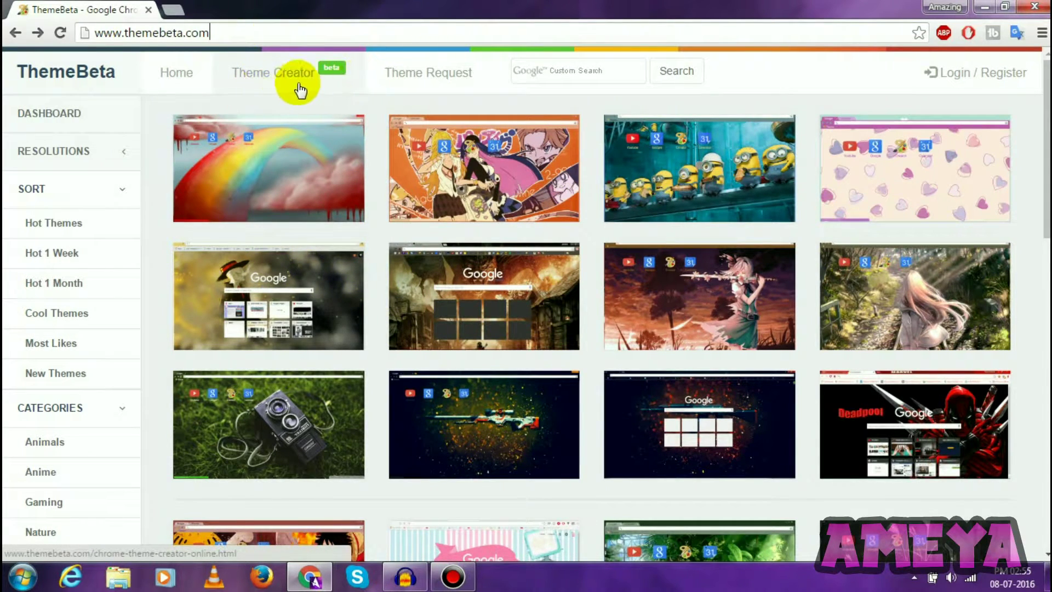
- Start a new theme in the Chrome Theme Creator named 'Amazing Ameya Theme'
left_click(271, 78)
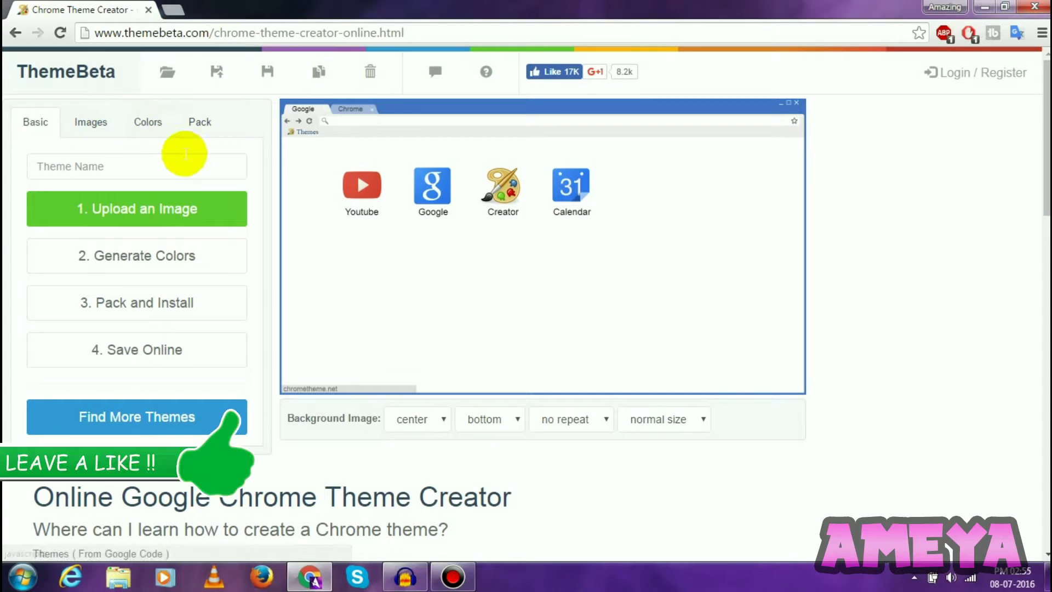
left_click(54, 169)
type("Amazing Ameya Theme")
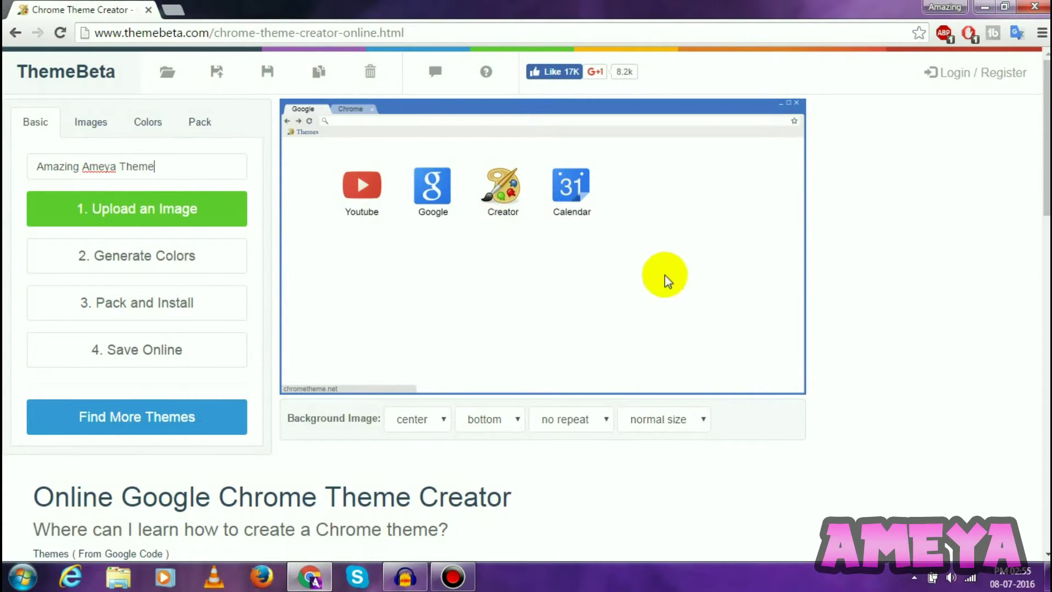
- Upload the rainbow gradient picture as the background and size it to fill the screen
left_click(117, 216)
left_click(512, 185)
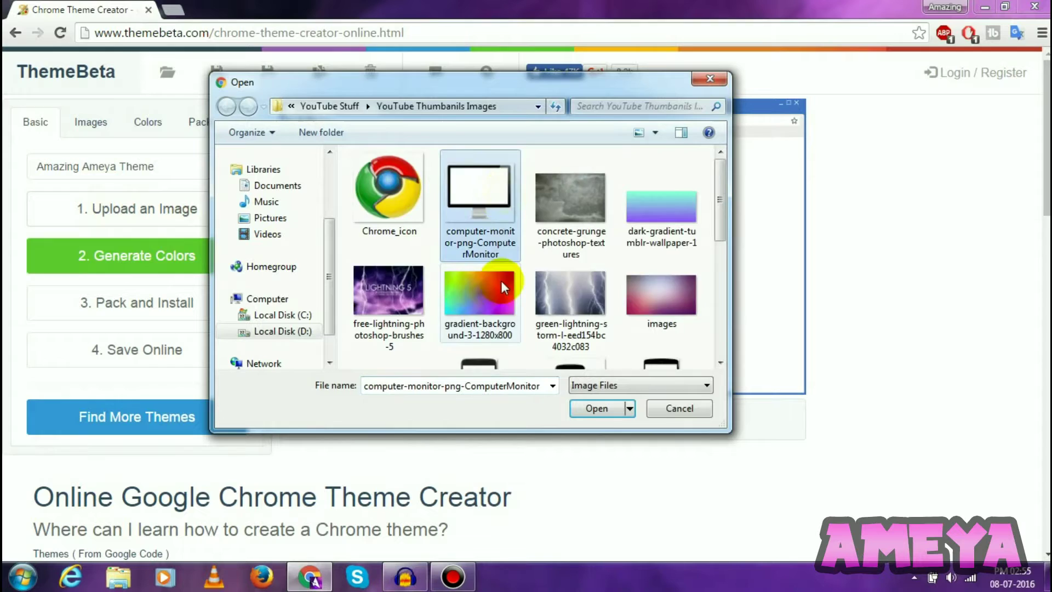
scroll(501, 280, "down", 2)
double_click(486, 199)
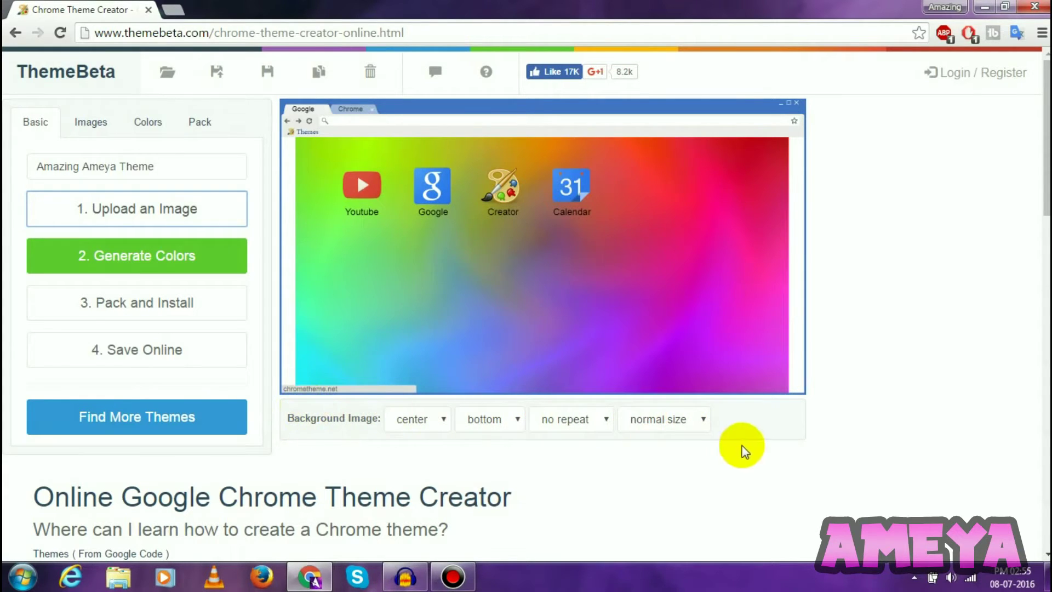
left_click(668, 420)
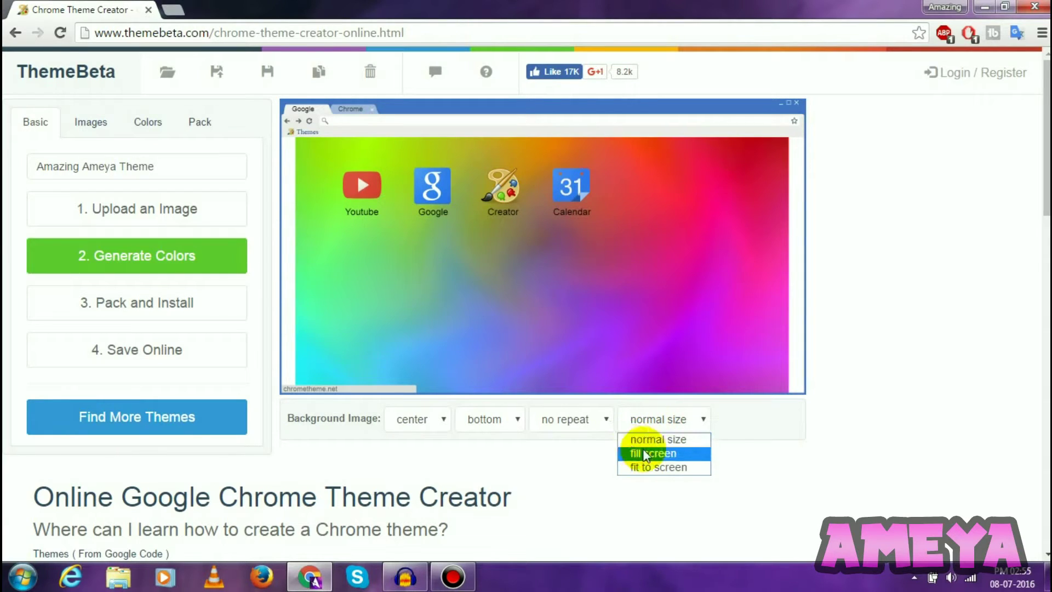
left_click(675, 458)
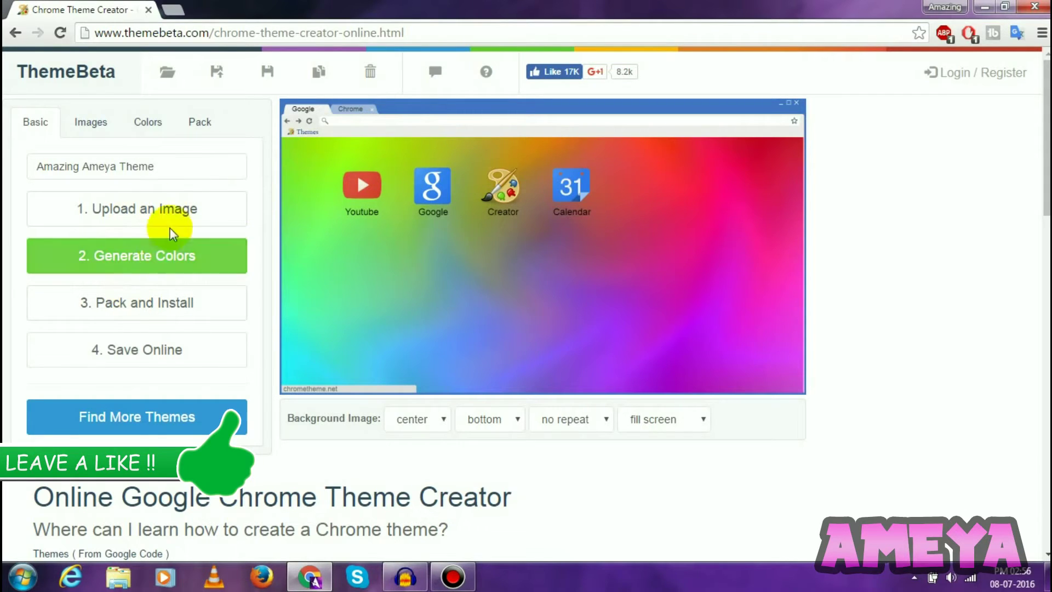
- Review the theme's image slots and colour settings, ending on the Colors section
left_click(92, 127)
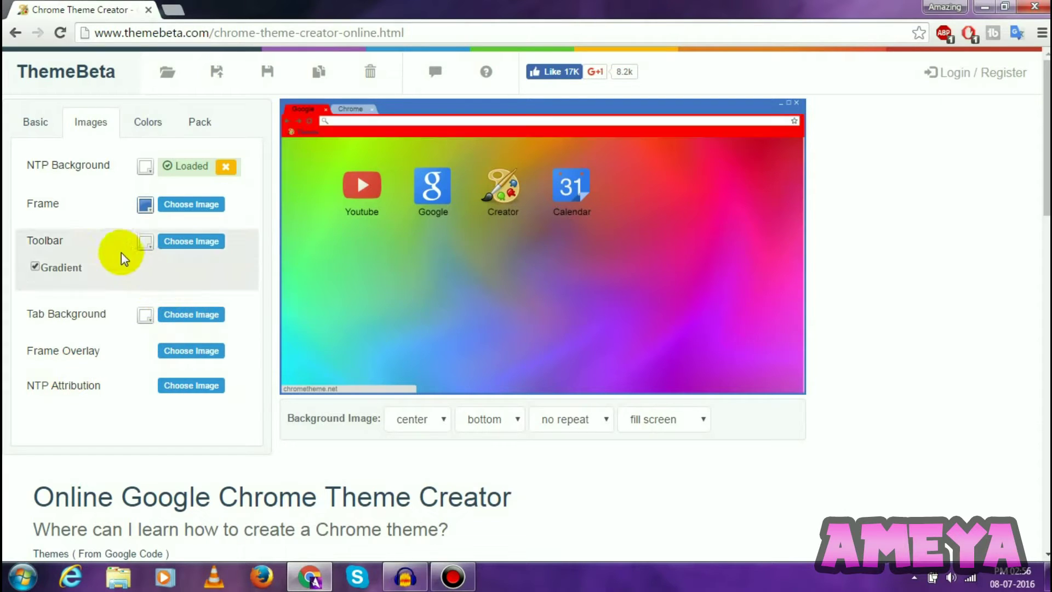
left_click(137, 125)
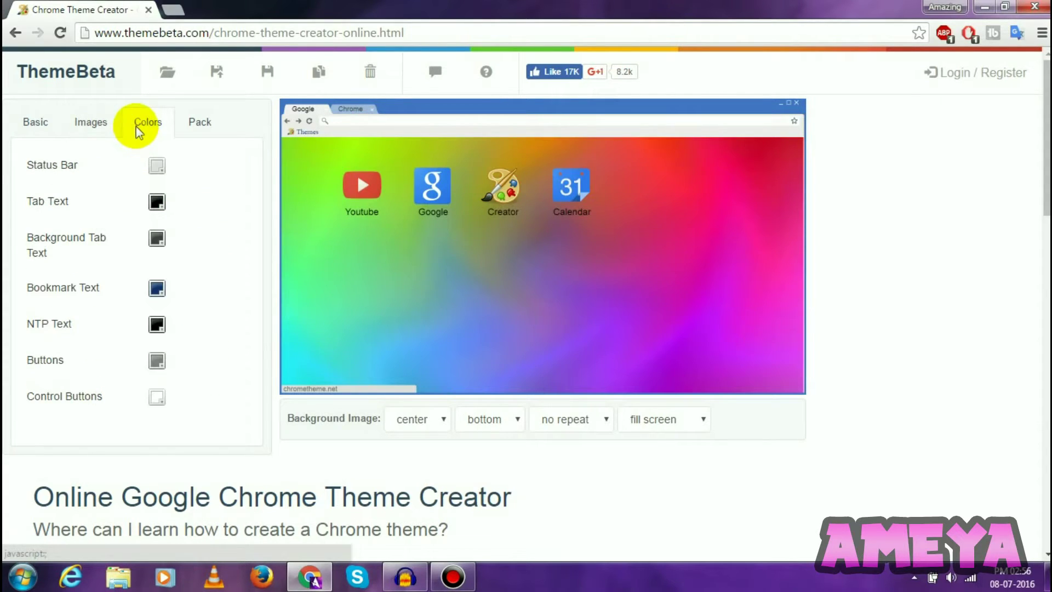
left_click(99, 124)
left_click(138, 123)
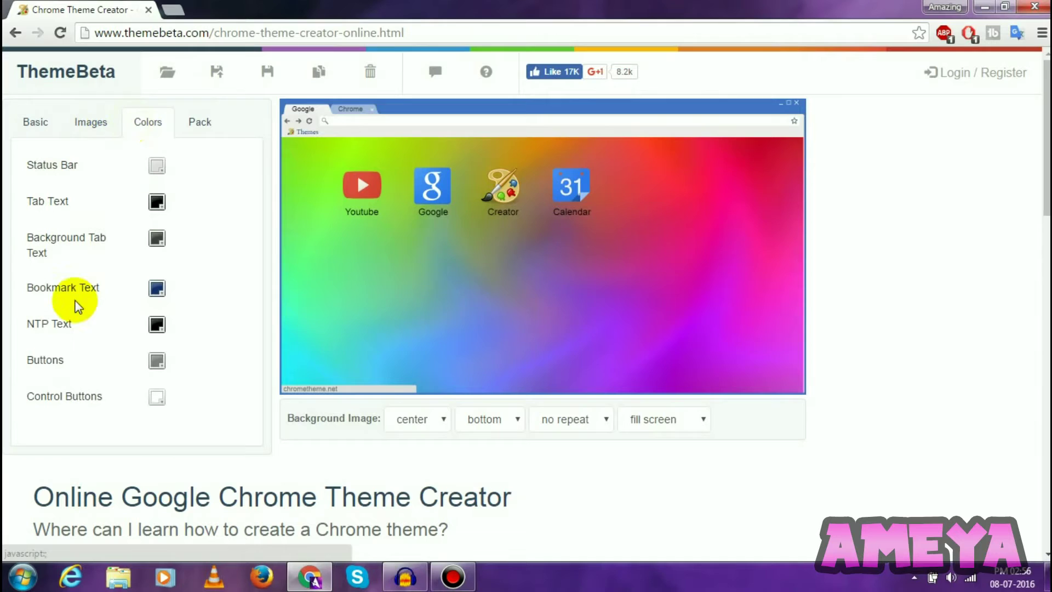
left_click(84, 124)
left_click(136, 123)
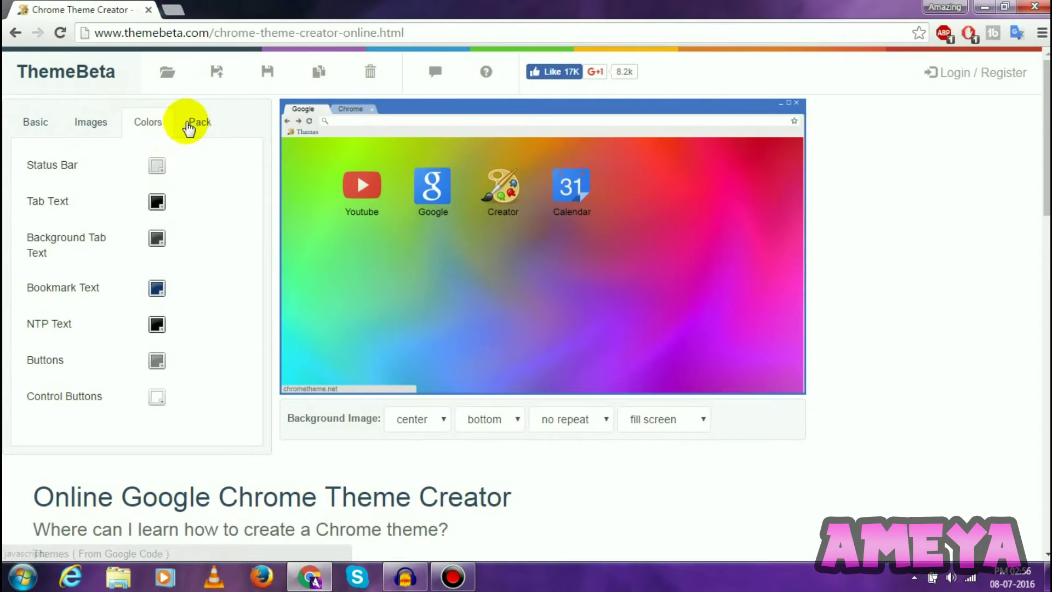
- Pack and install the theme from the Pack section, triggering Chrome's extension warning
left_click(206, 123)
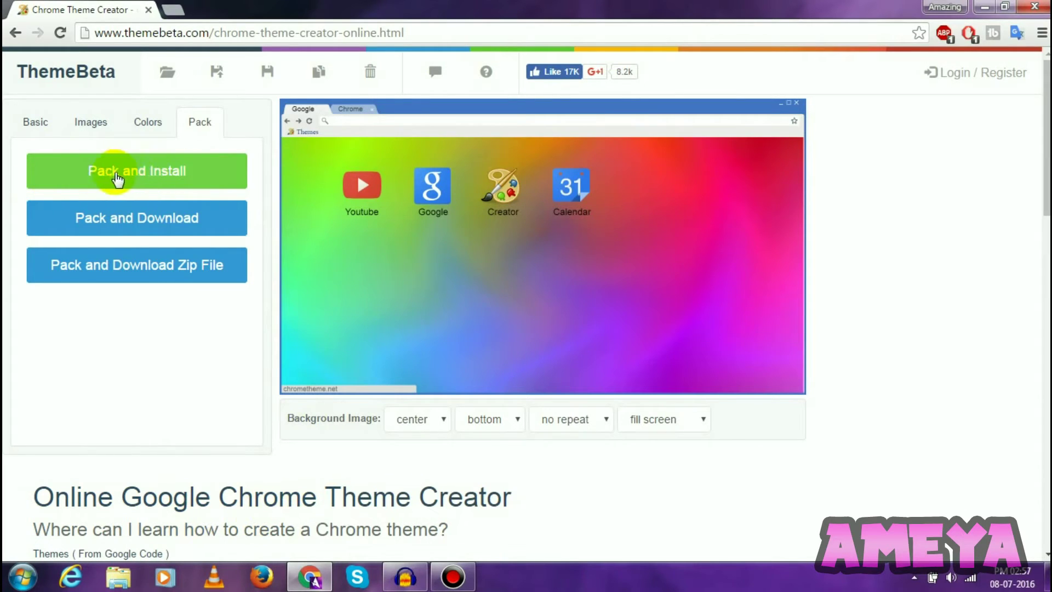
left_click(136, 177)
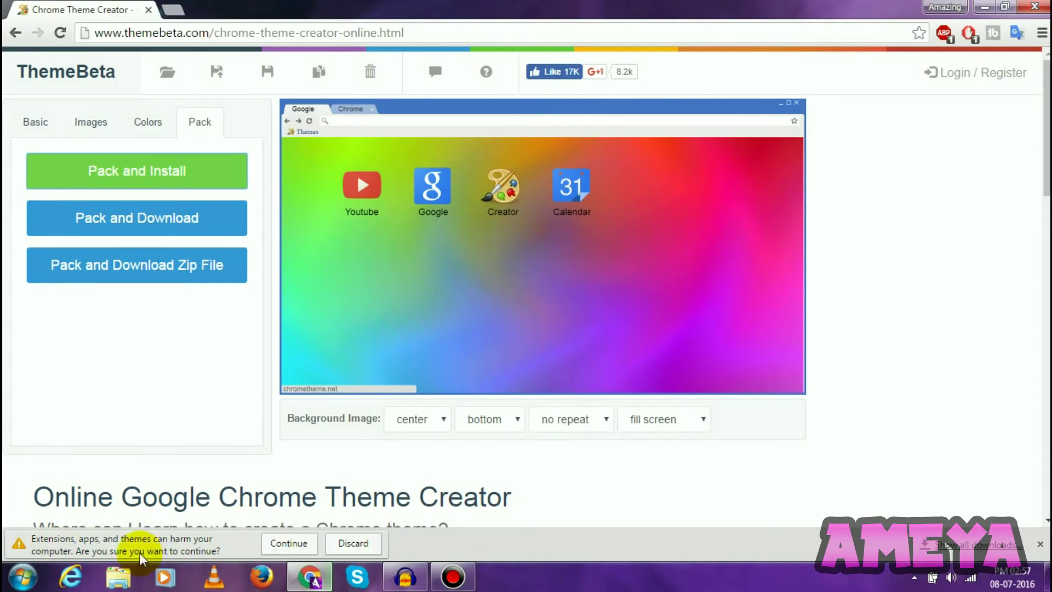
- Accept the download warning and add the Amazing Ameya Theme to Chrome
left_click(283, 545)
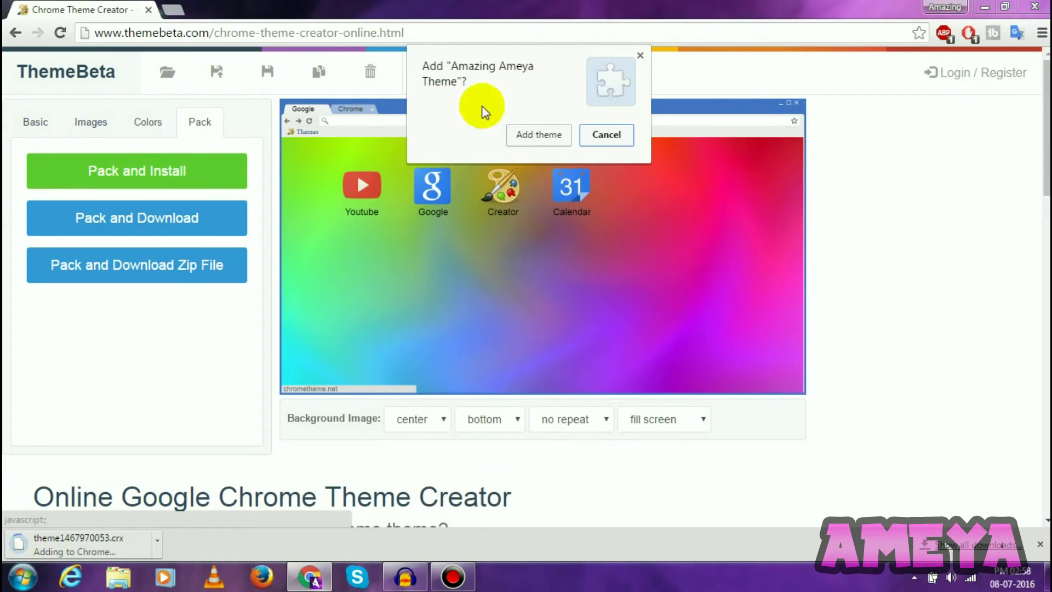
left_click(547, 136)
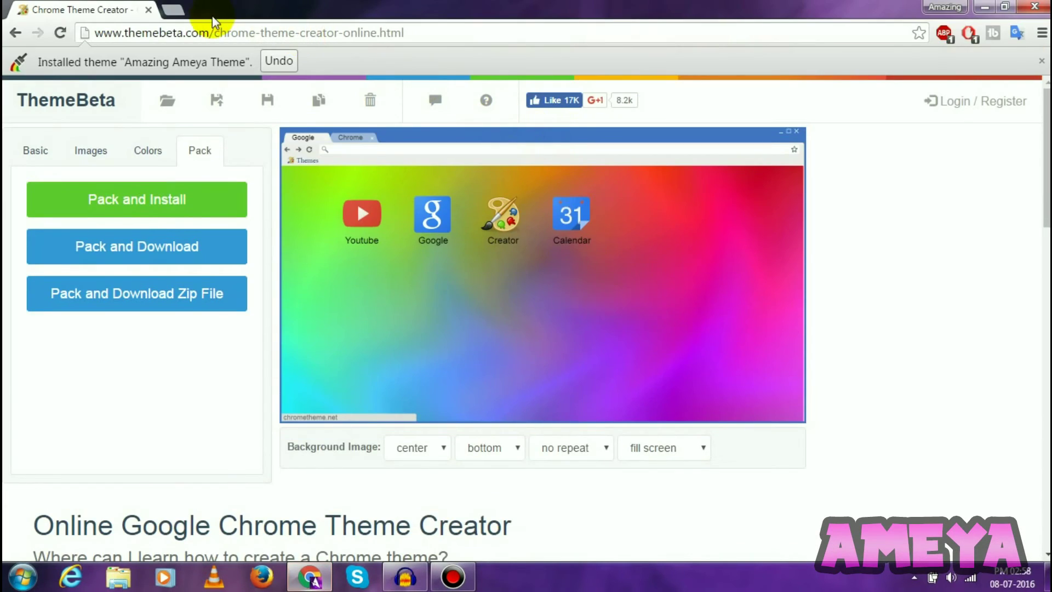
- View the theme on a new tab, then go to Chrome Settings to reset to the default theme
left_click(172, 10)
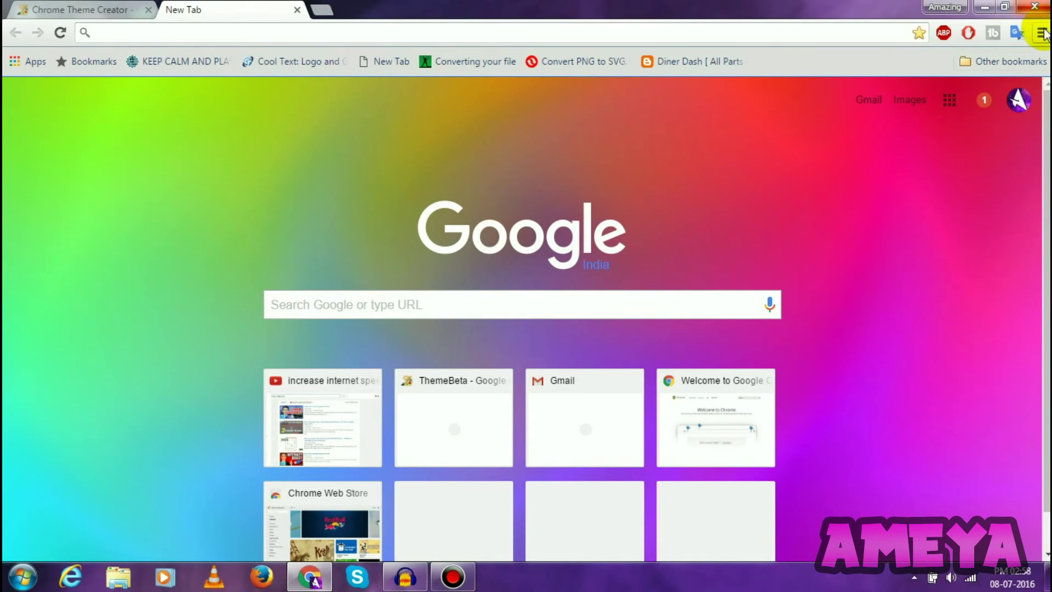
left_click(1041, 33)
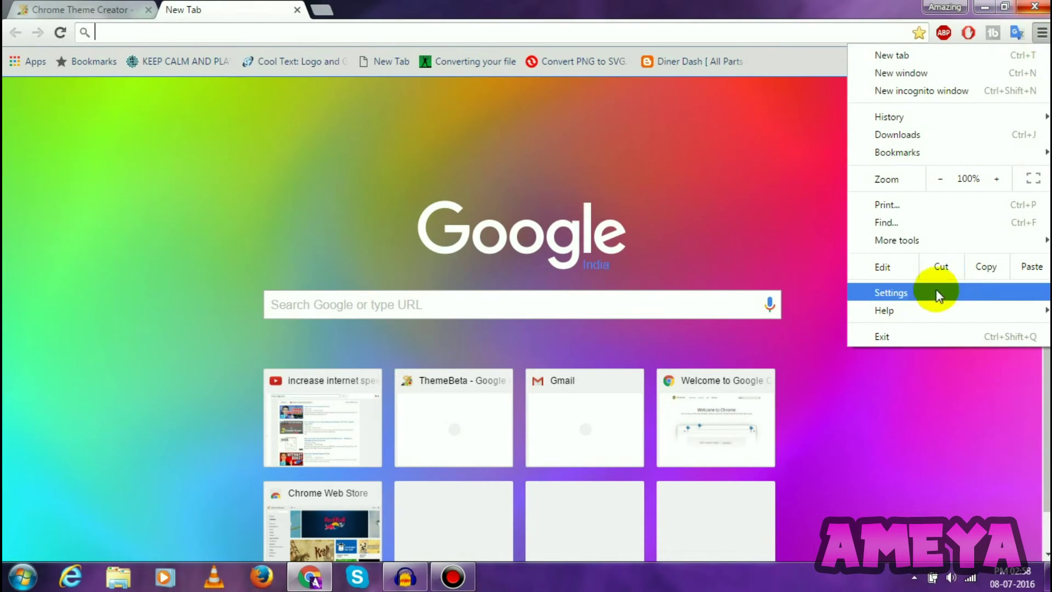
left_click(906, 293)
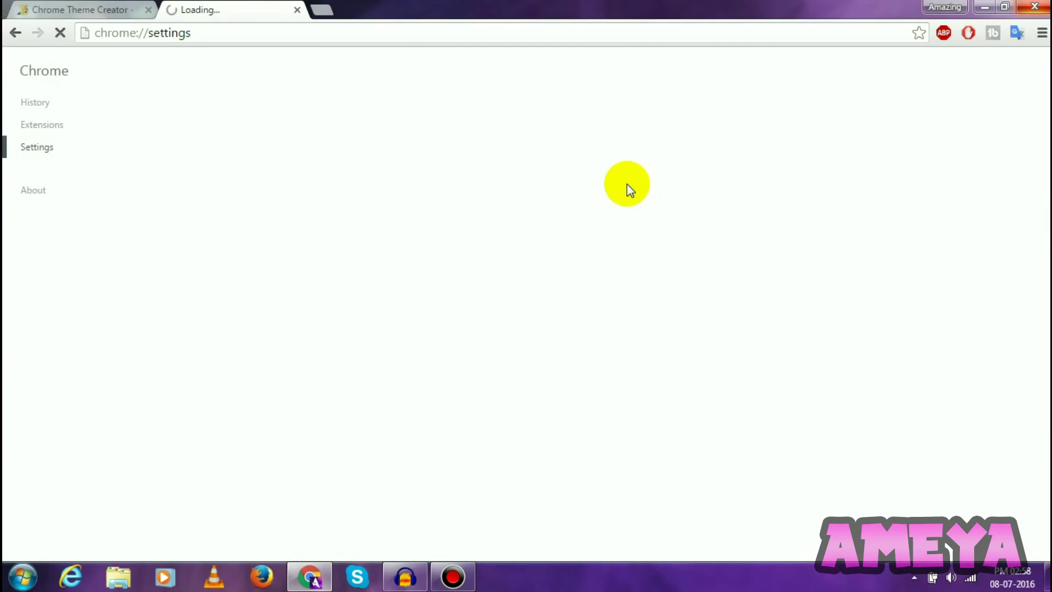
scroll(309, 287, "down", 2)
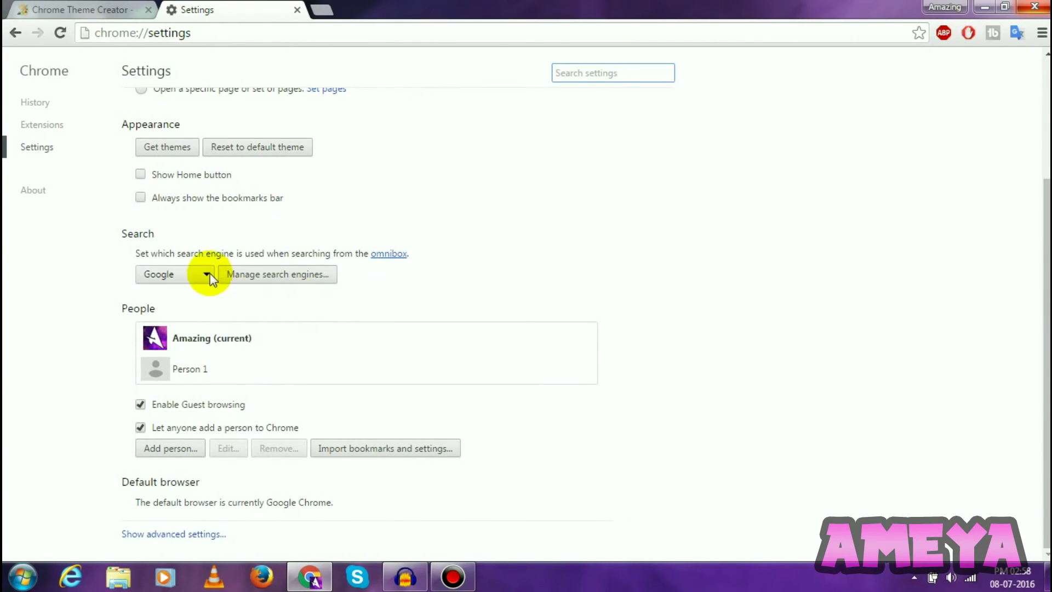
scroll(155, 184, "up", 2)
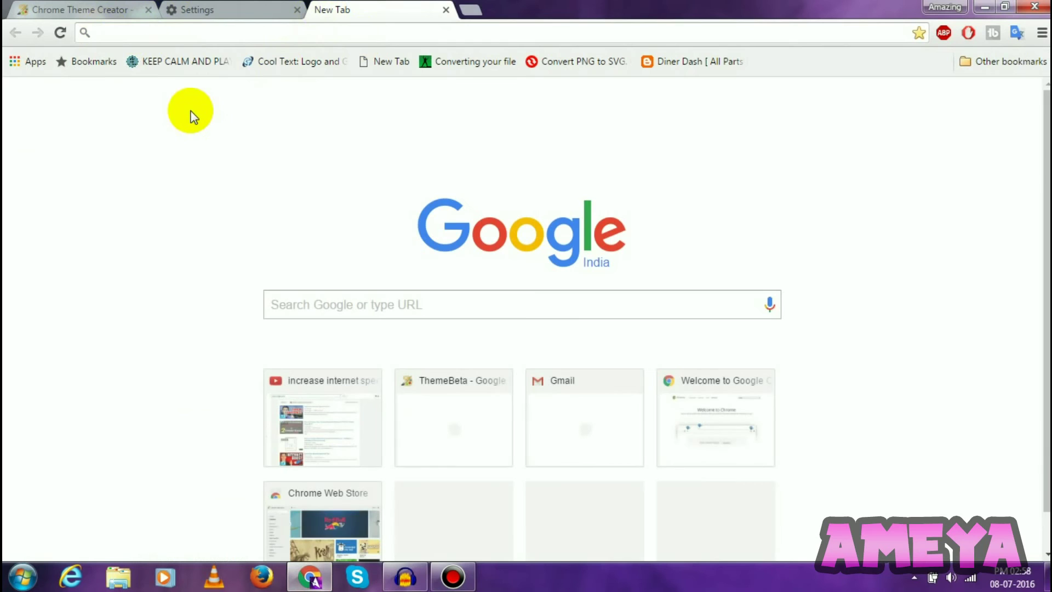
- Switch back through the Settings tab to the Chrome Theme Creator tab
left_click(224, 9)
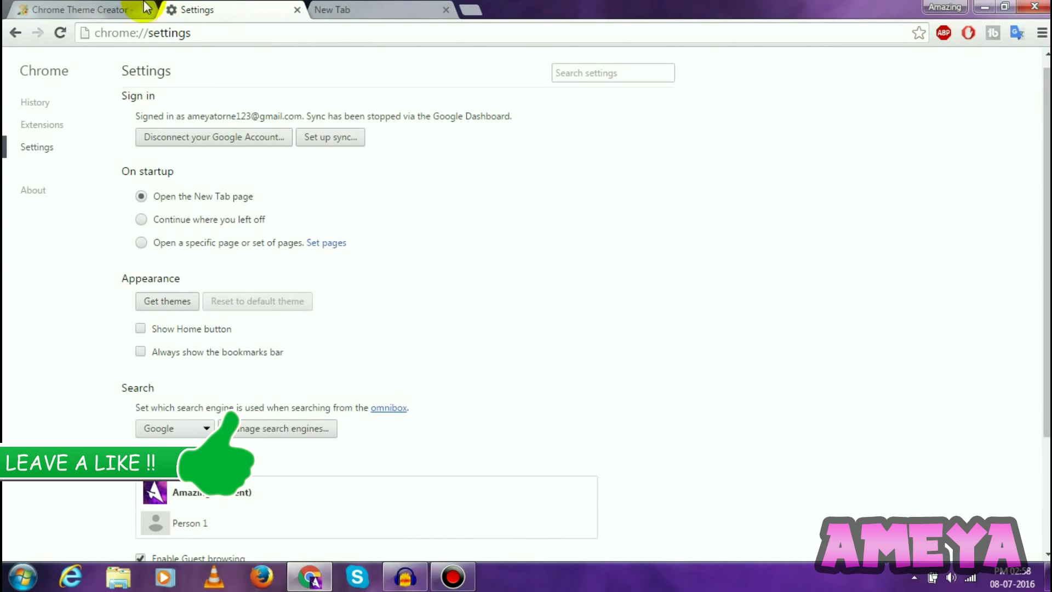
left_click(90, 9)
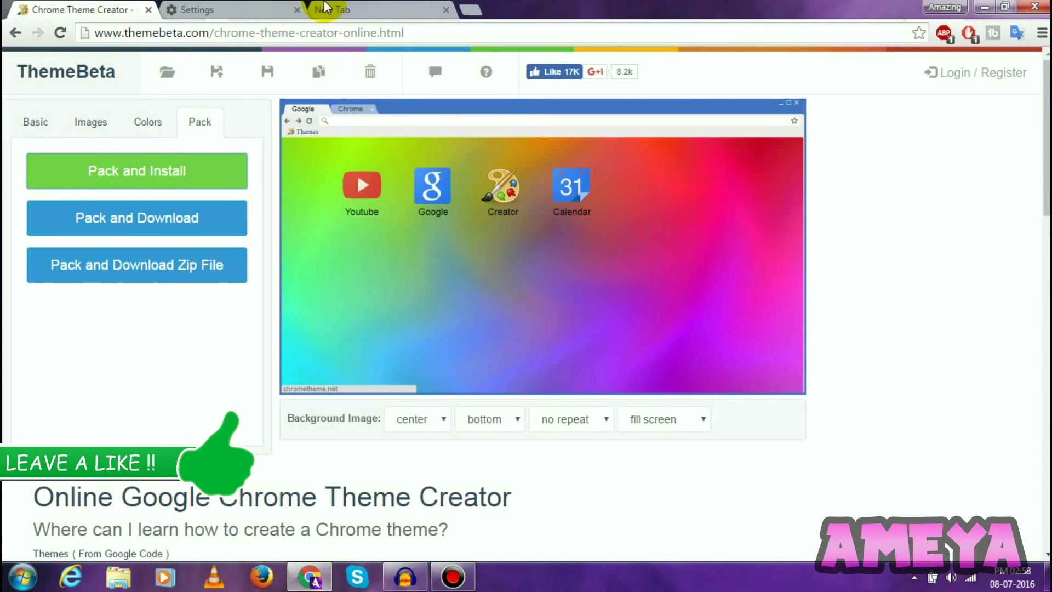